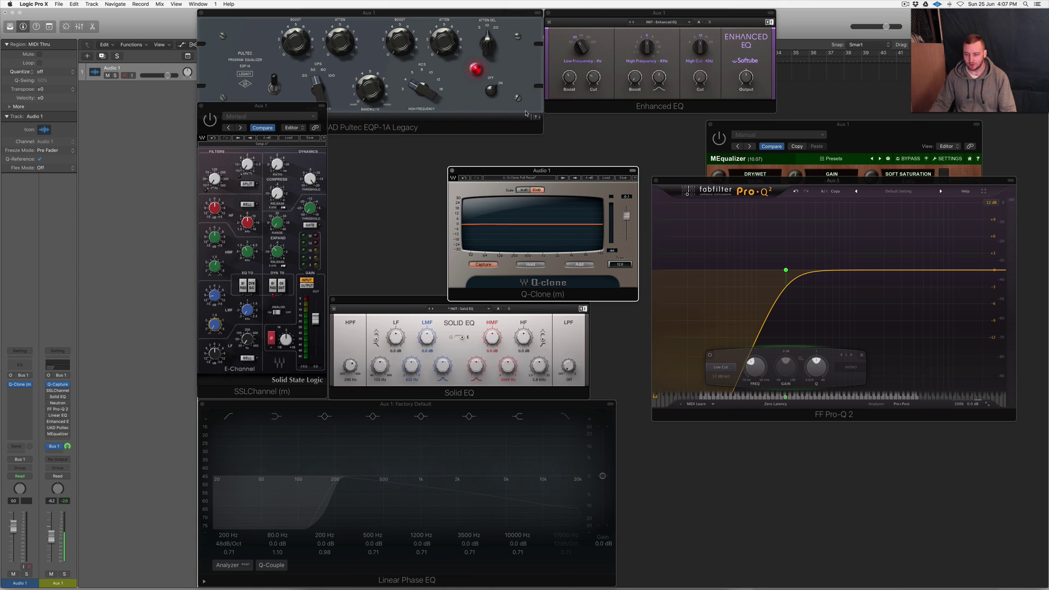
# - Move the Q-Clone window slightly up and right, clear of the other EQ windows
pyautogui.moveTo(562, 172); pyautogui.dragTo(568, 162)
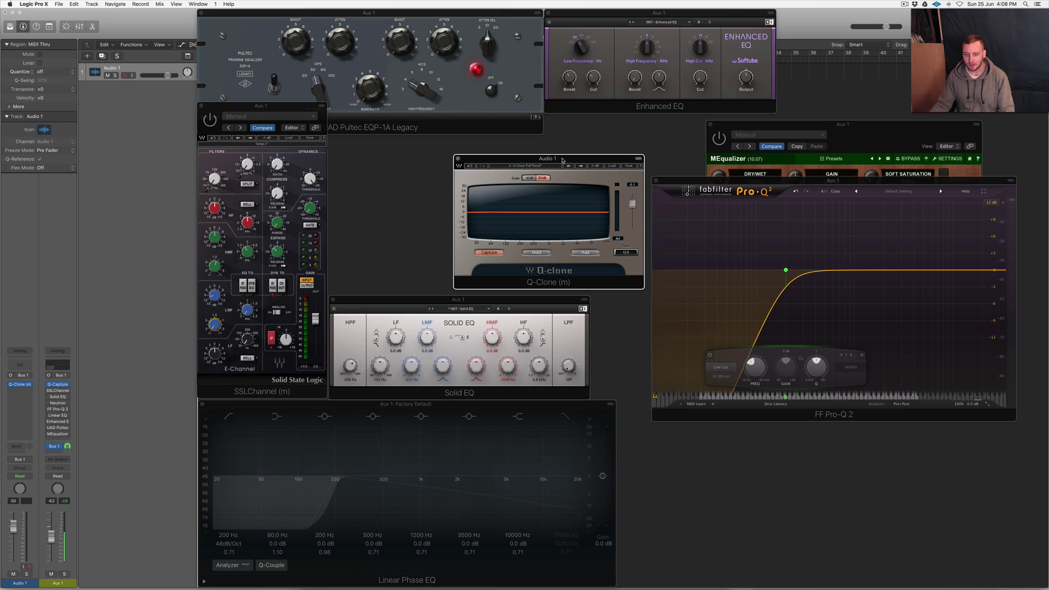
# - Bring the SSLChannel plug-in window on Aux 1 to the front
pyautogui.click(270, 192)
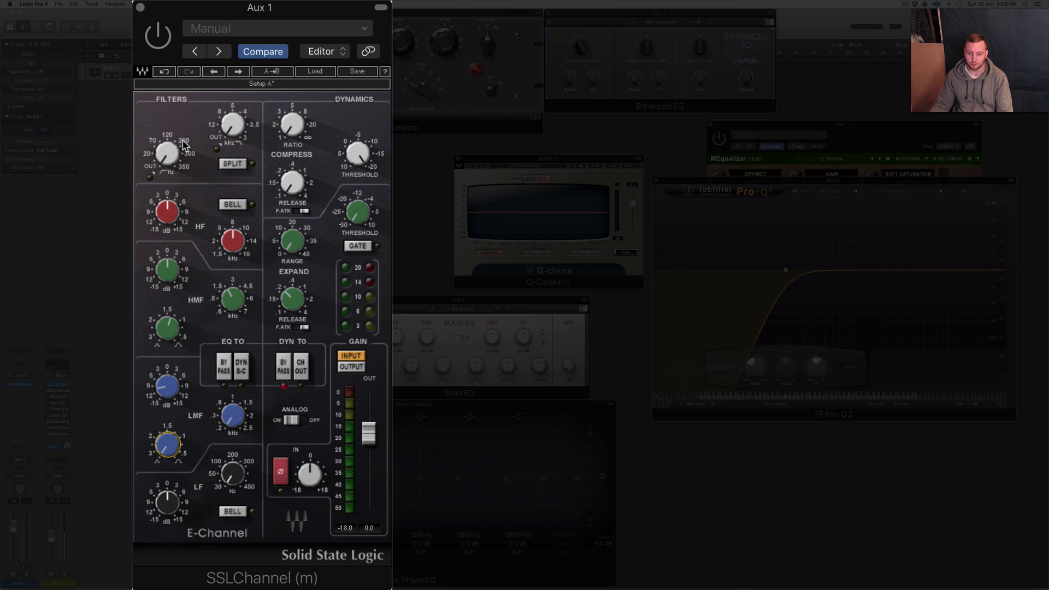
# - Set the SSL high-pass to 350 Hz and low-pass to 3.0, switch the plug-in on, and select the LMF gain
pyautogui.moveTo(162, 159)
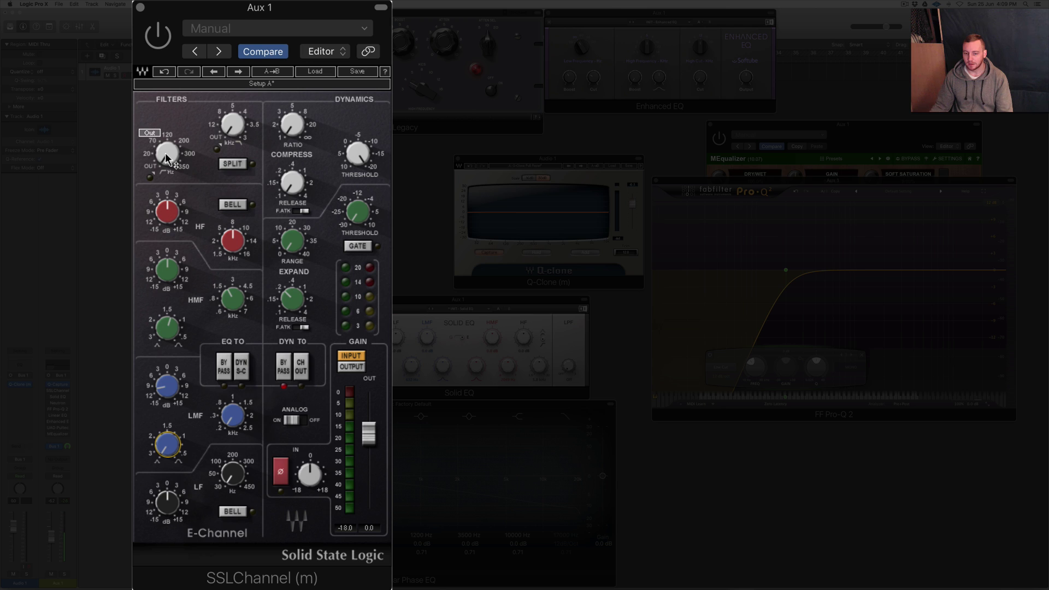
pyautogui.moveTo(165, 152)
pyautogui.mouseDown()
pyautogui.moveTo(165, 123)
pyautogui.moveTo(165, 153)
pyautogui.mouseUp()
pyautogui.moveTo(234, 131); pyautogui.dragTo(254, 122)
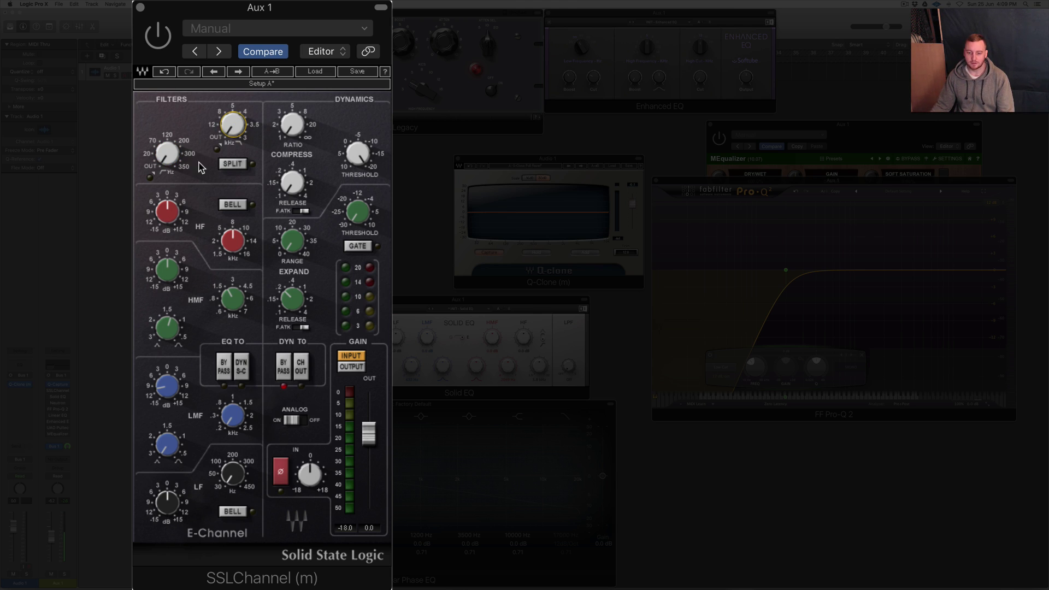
pyautogui.click(157, 38)
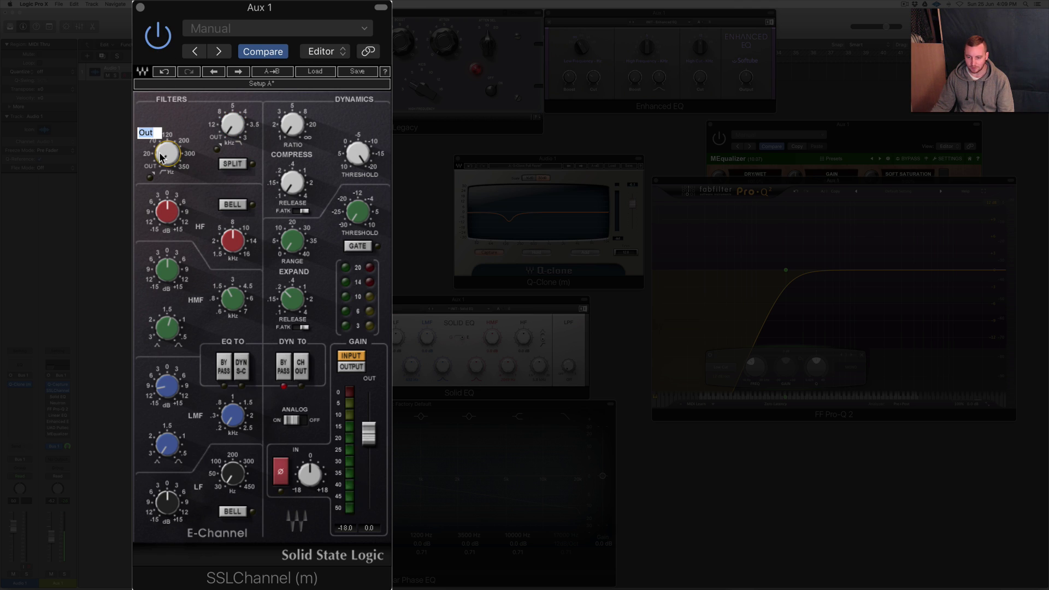
pyautogui.click(162, 388)
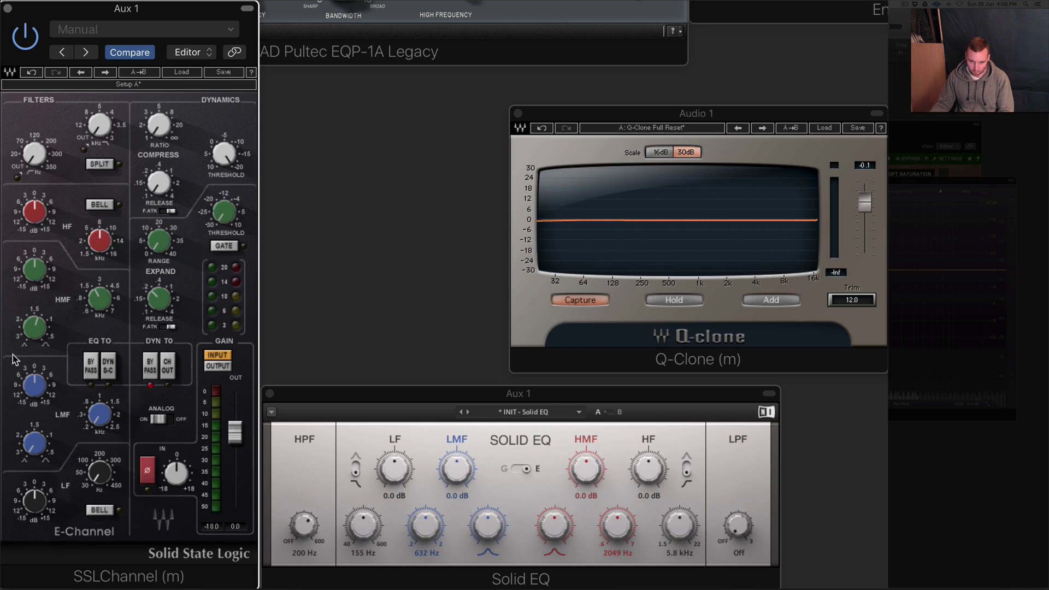
# - Set the SSL high-pass filter frequency to 200 Hz, then bypass the SSLChannel plug-in
pyautogui.moveTo(37, 166); pyautogui.dragTo(36, 140)
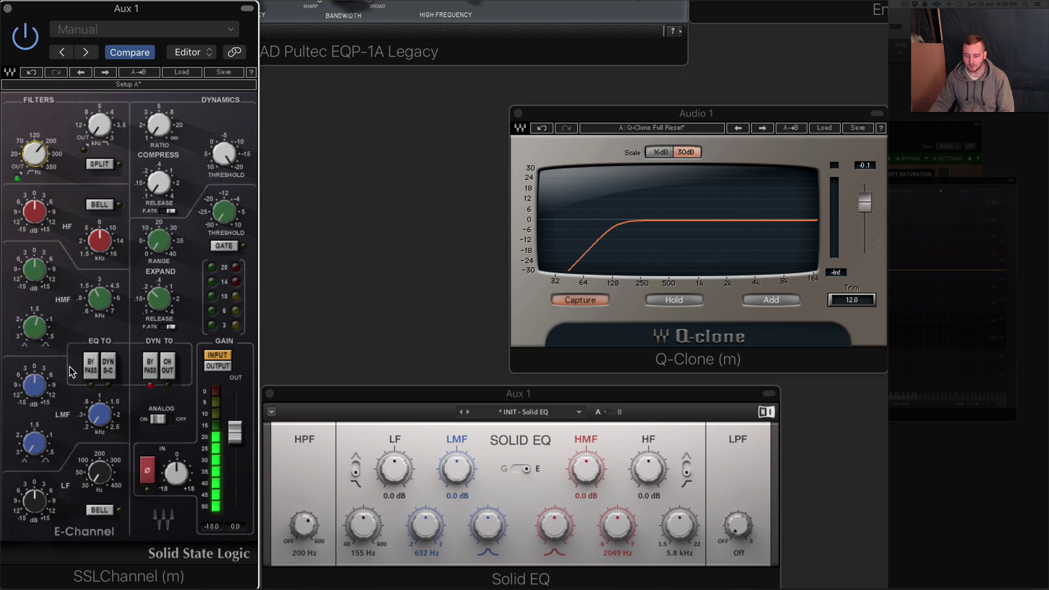
pyautogui.click(38, 158)
pyautogui.write('200')
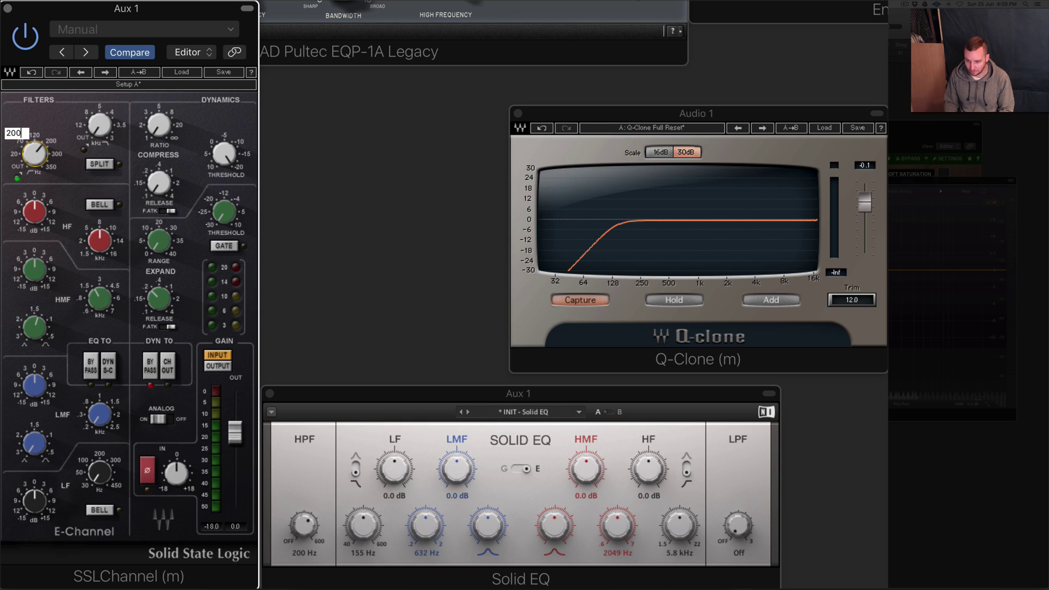
pyautogui.press('Return')
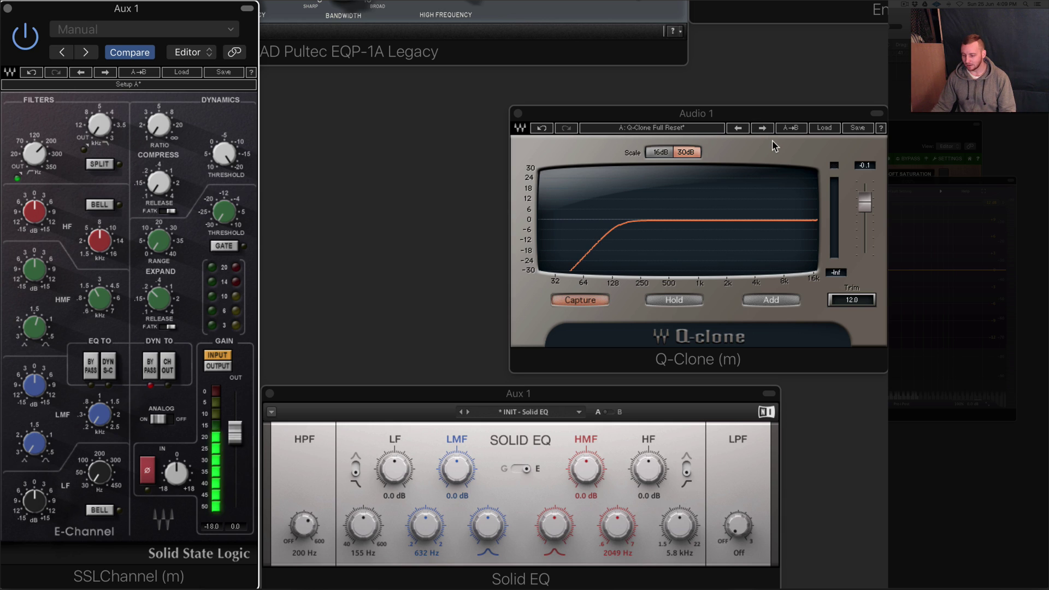
pyautogui.click(25, 39)
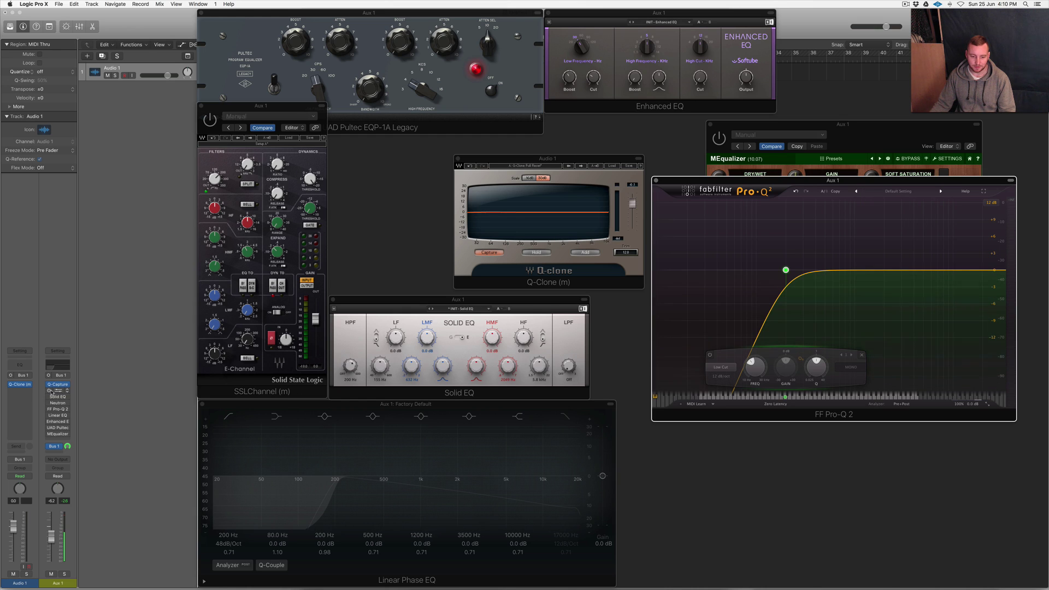
# - Enable the FF Pro-Q 2 insert on Aux 1 so Q-Clone shows its 200 Hz, 12 dB/oct low-cut
pyautogui.click(56, 409)
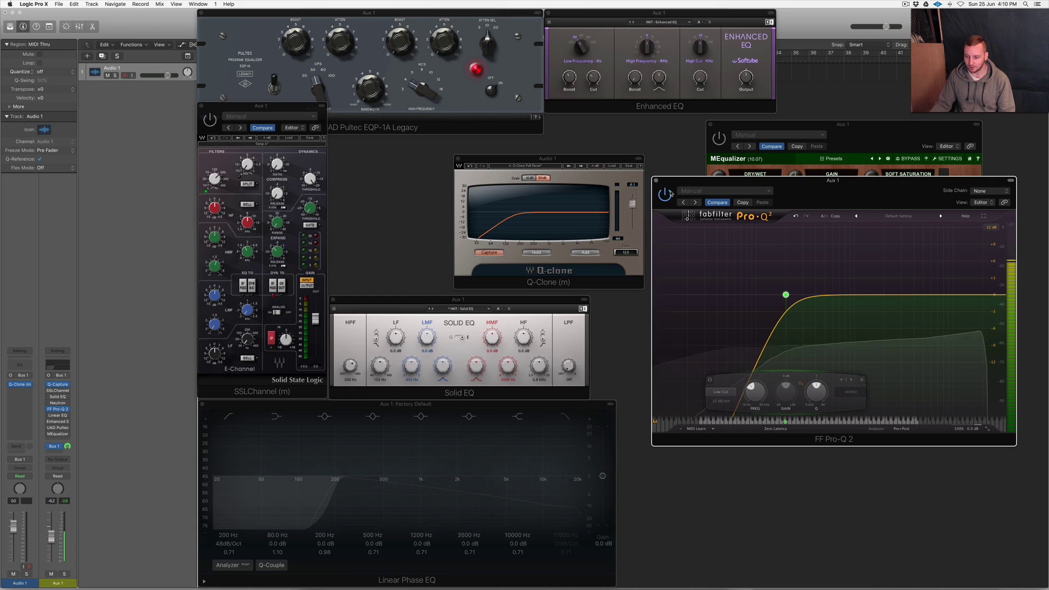
# - Focus the SSLChannel window, leaving Q-Clone reading a flat response
pyautogui.click(256, 109)
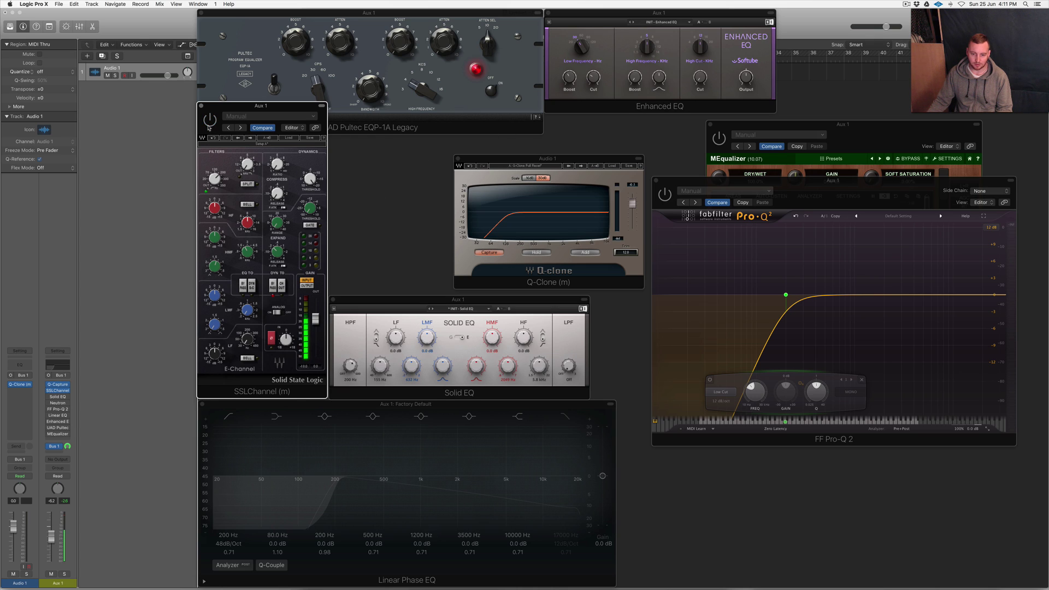
# - Insert a mono Channel EQ (EQ > Channel EQ > Mono) in the empty Aux 1 slot below MEqualizer
pyautogui.click(58, 441)
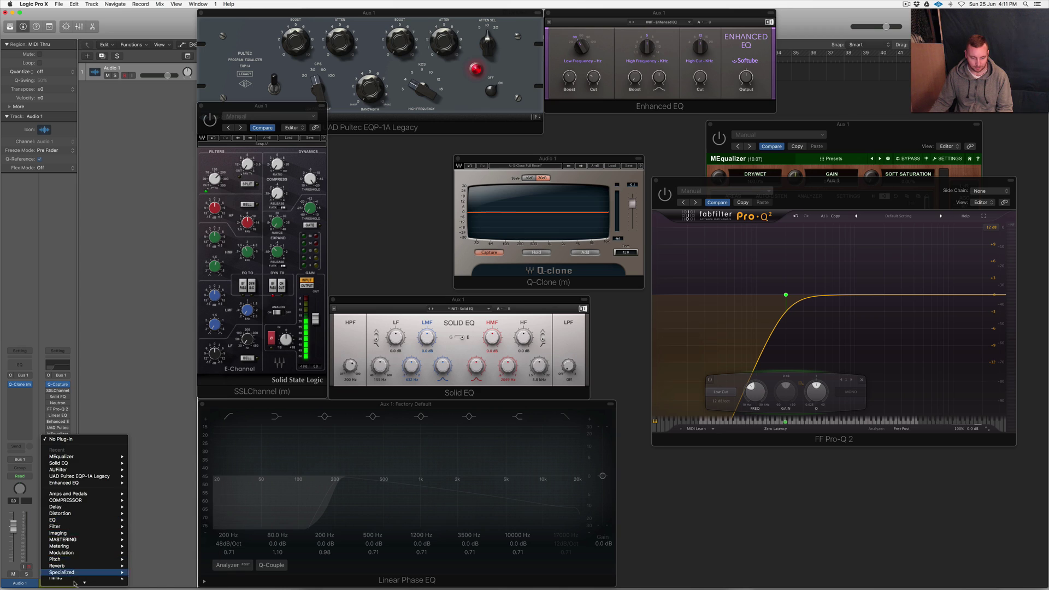
pyautogui.moveTo(110, 576)
pyautogui.moveTo(210, 478)
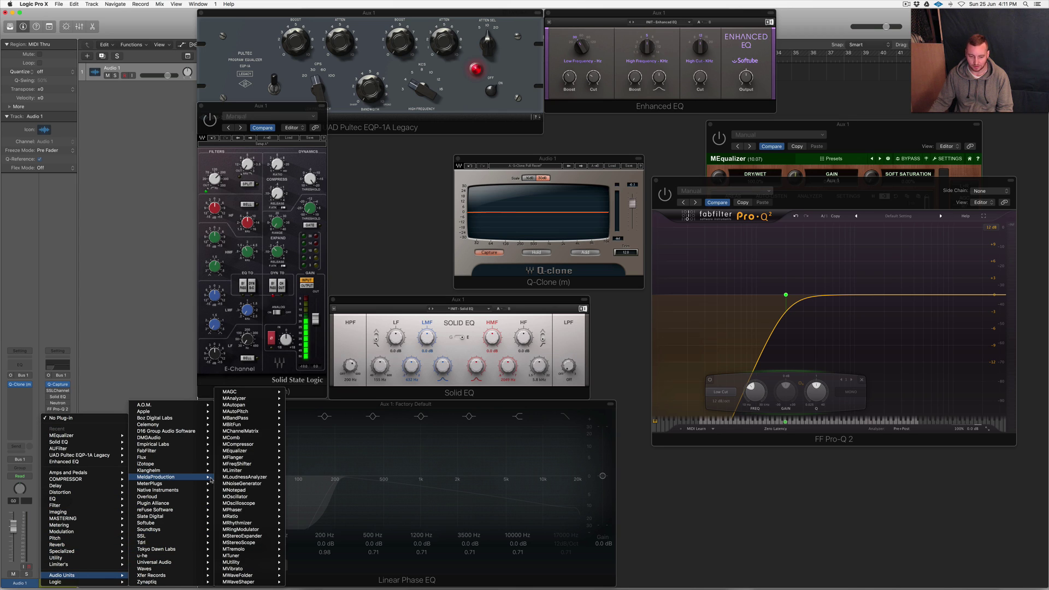
pyautogui.moveTo(173, 467)
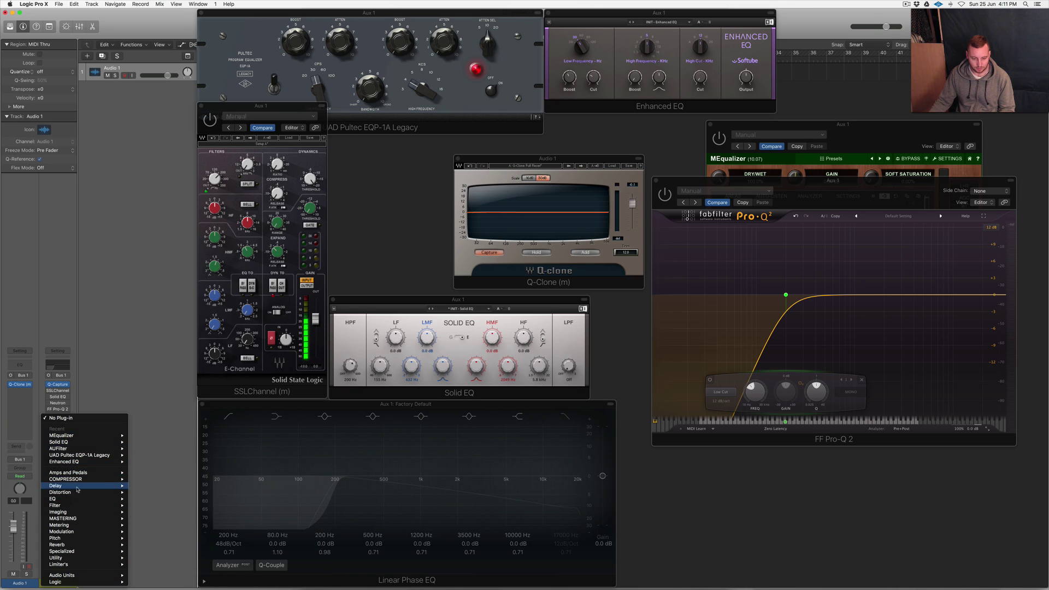
pyautogui.moveTo(74, 501)
pyautogui.moveTo(165, 428)
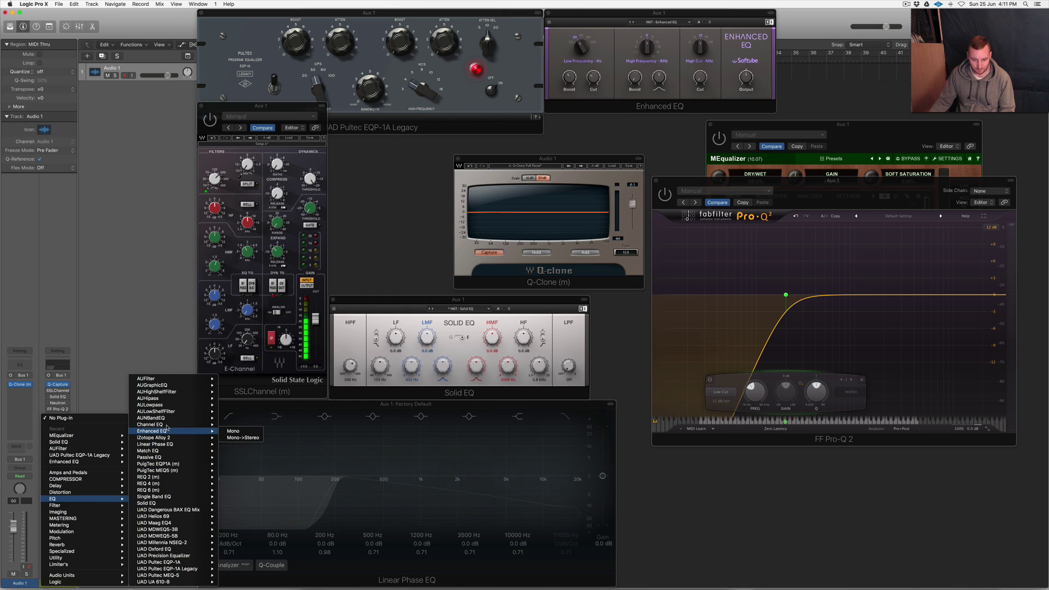
pyautogui.click(232, 425)
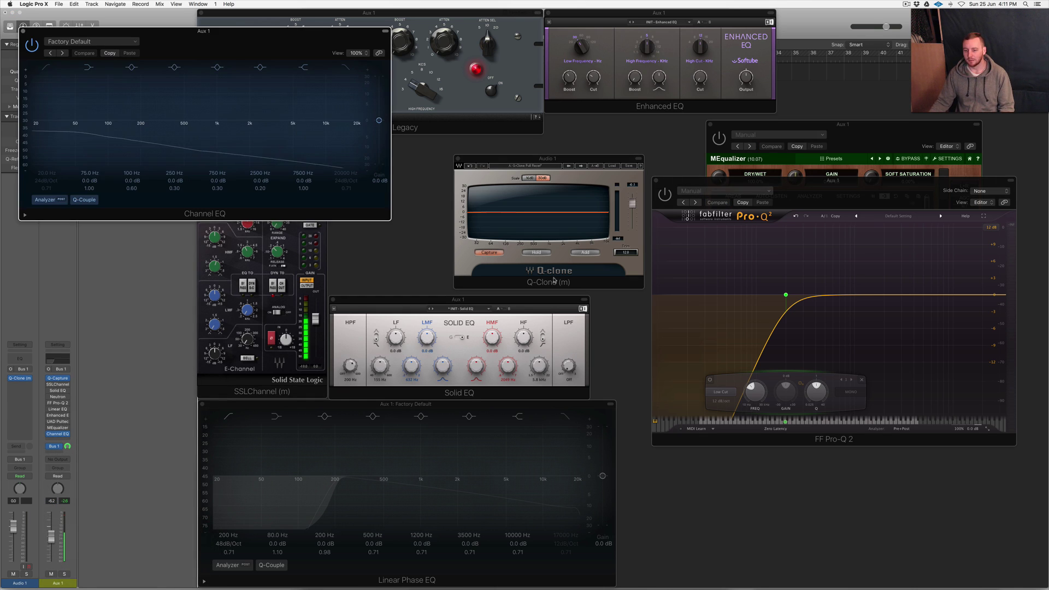
# - Move Channel EQ over Pro-Q 2, then enable its low-cut band and set it to 200 Hz
pyautogui.moveTo(231, 46); pyautogui.dragTo(770, 300)
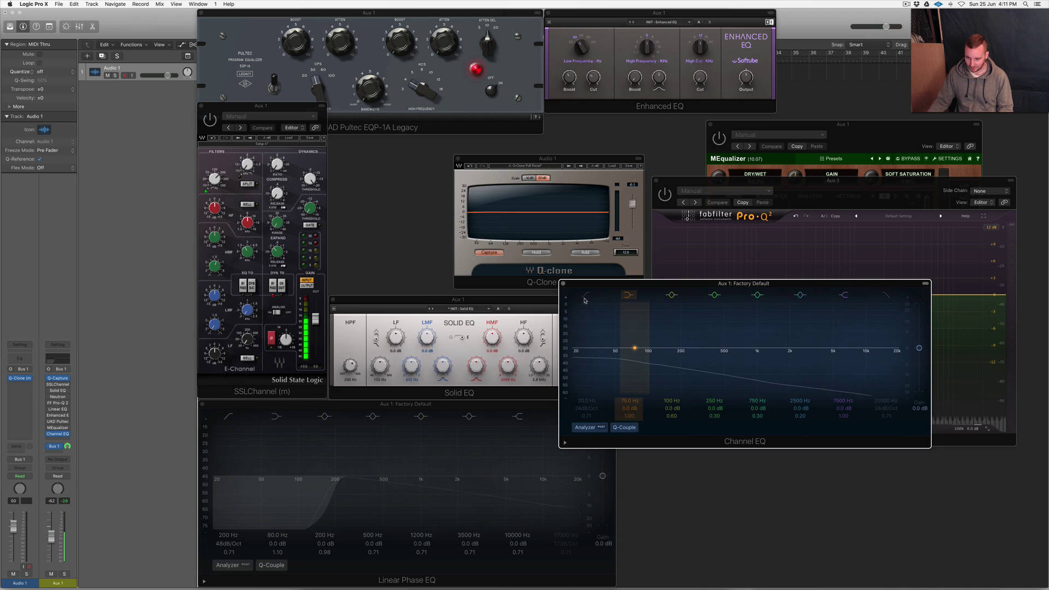
pyautogui.click(587, 383)
pyautogui.moveTo(583, 406); pyautogui.dragTo(583, 406)
pyautogui.doubleClick(583, 405)
pyautogui.write('200')
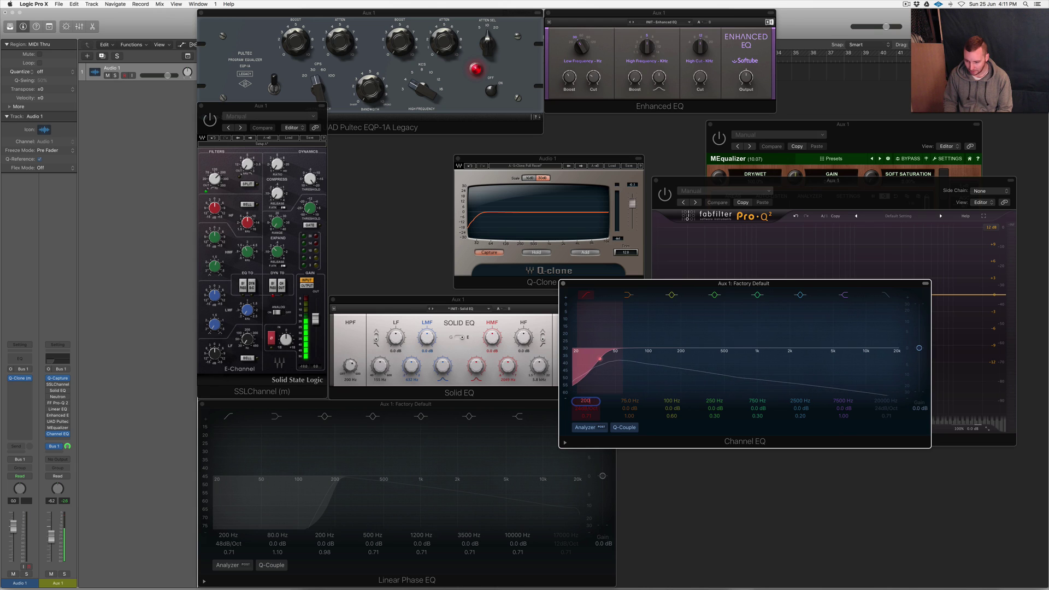
pyautogui.press('Return')
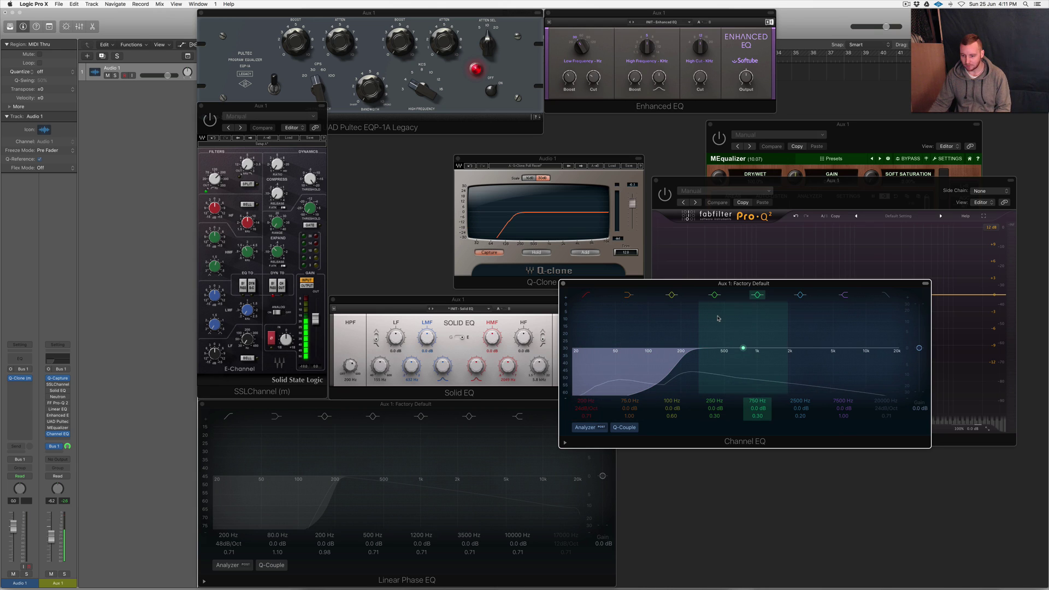
# - Lower the Channel EQ low-cut Q to soften the slope, then close Channel EQ
pyautogui.moveTo(726, 283); pyautogui.dragTo(750, 323)
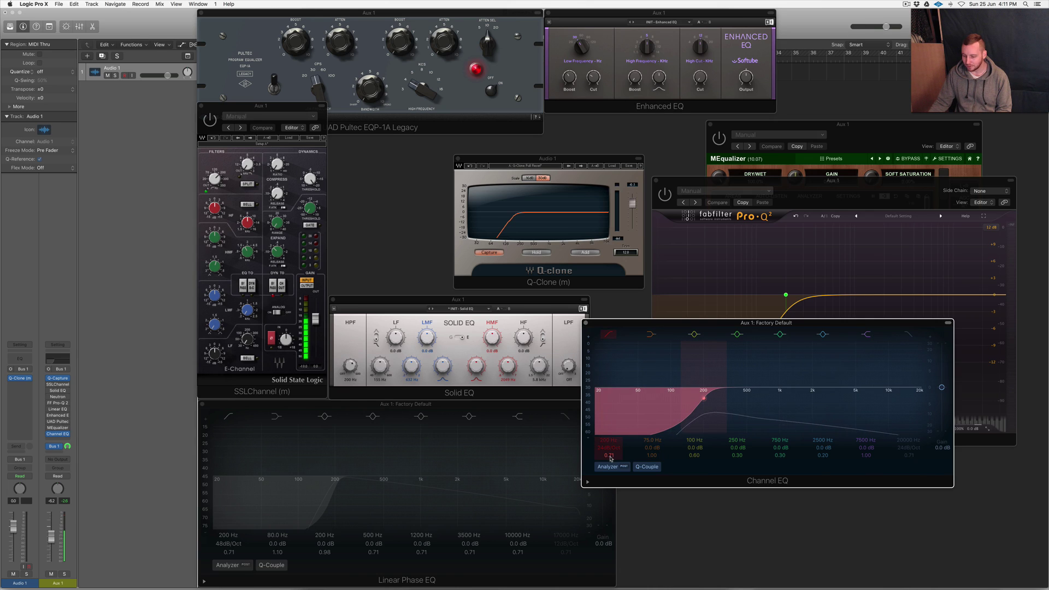
pyautogui.moveTo(610, 458); pyautogui.dragTo(610, 468)
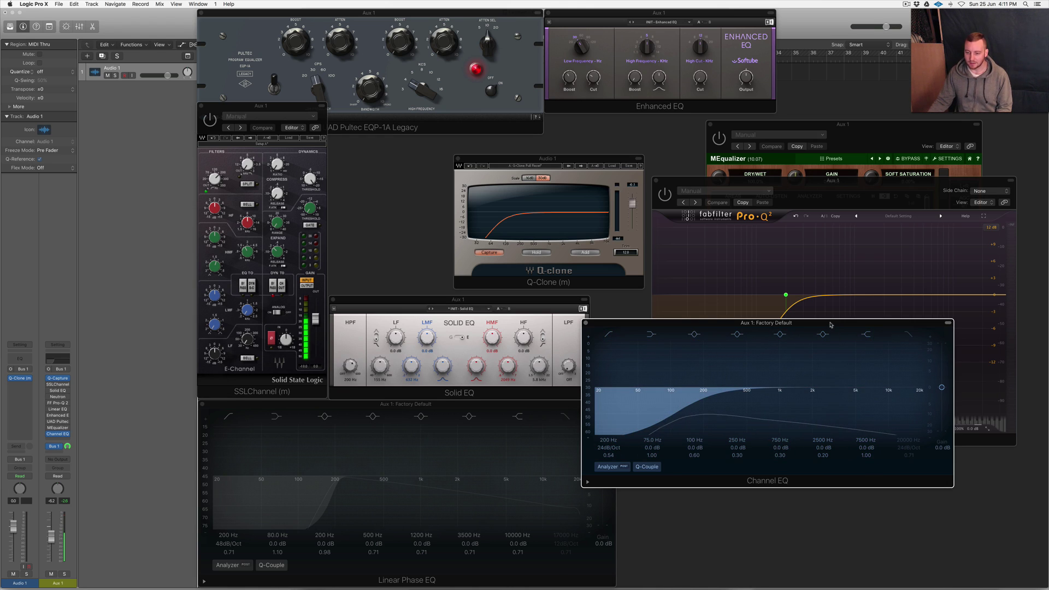
pyautogui.moveTo(830, 325); pyautogui.dragTo(677, 343)
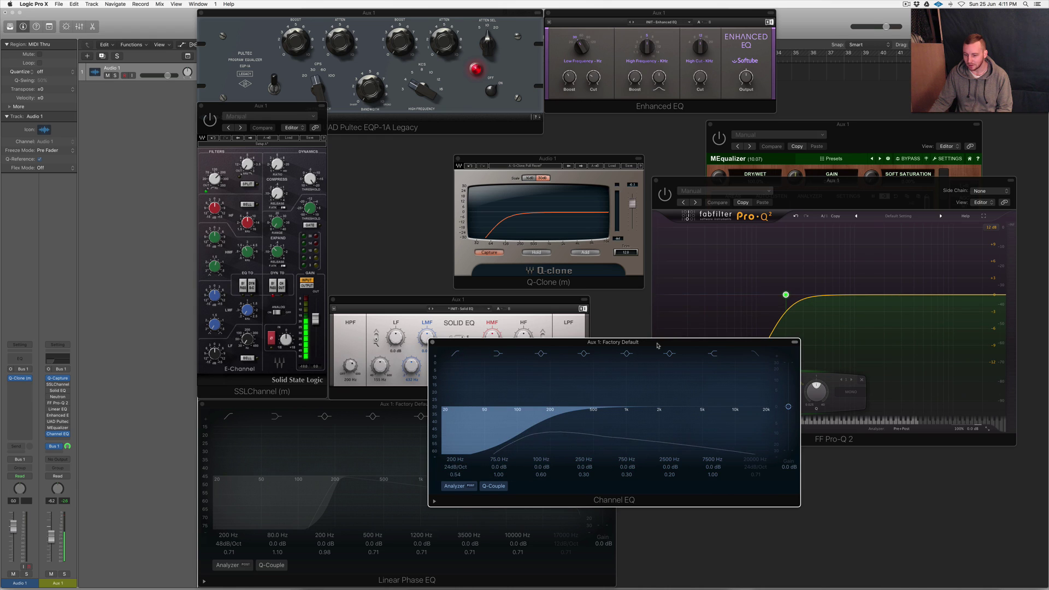
pyautogui.moveTo(667, 342); pyautogui.dragTo(858, 265)
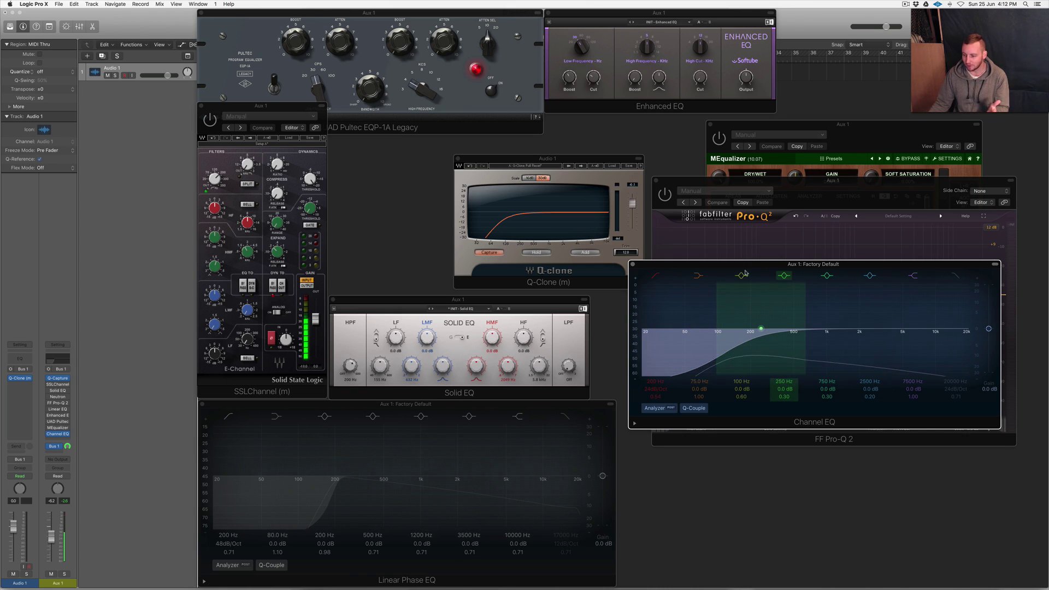
pyautogui.click(633, 264)
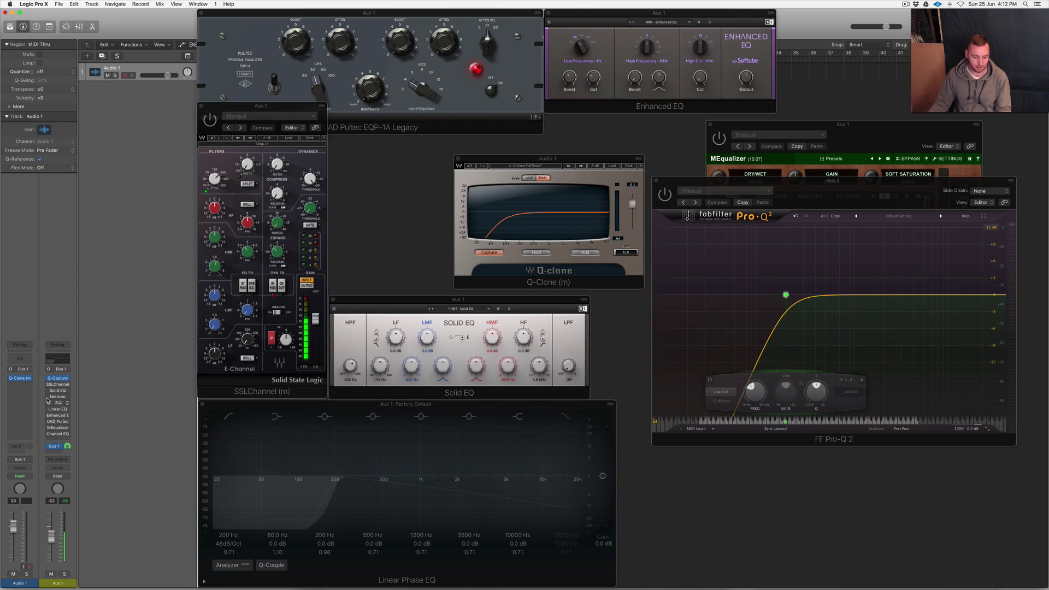
pyautogui.moveTo(46, 416)
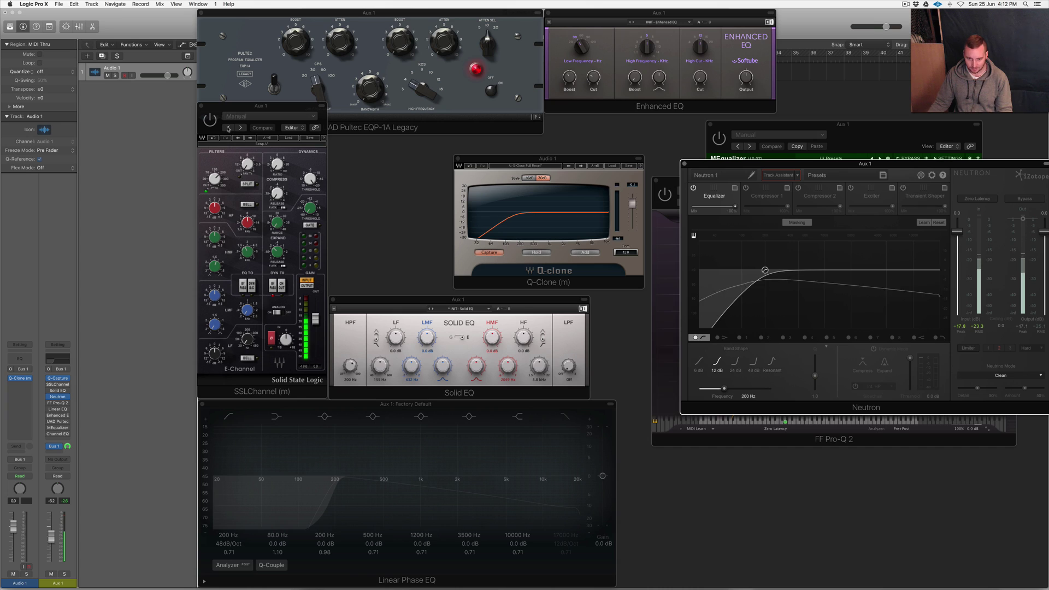
# - Compare Neutron's equalizer bypassed and on, then enable band 1 as a low shelf
pyautogui.click(693, 188)
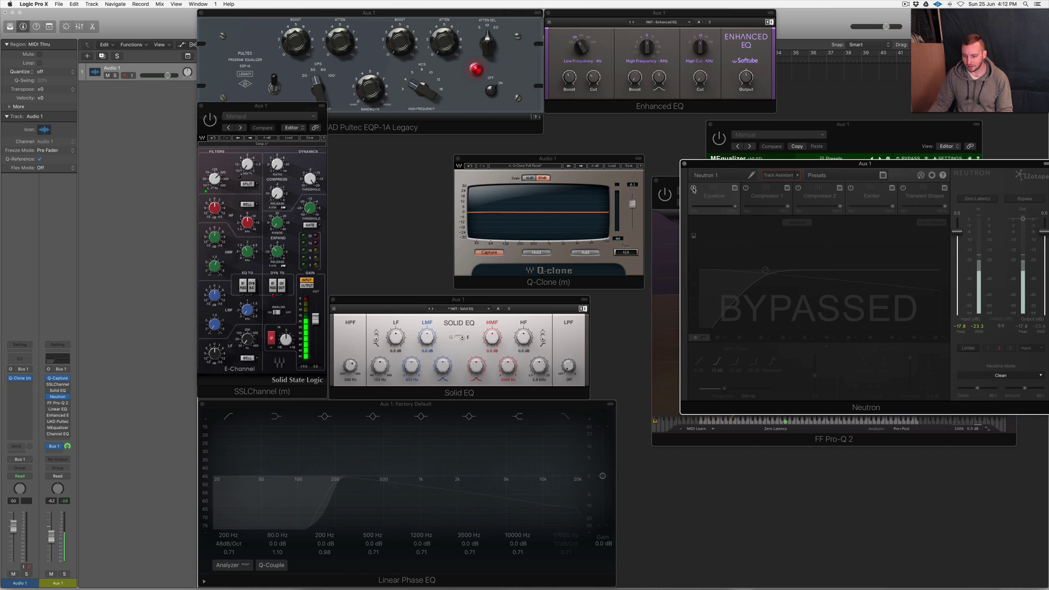
pyautogui.click(693, 188)
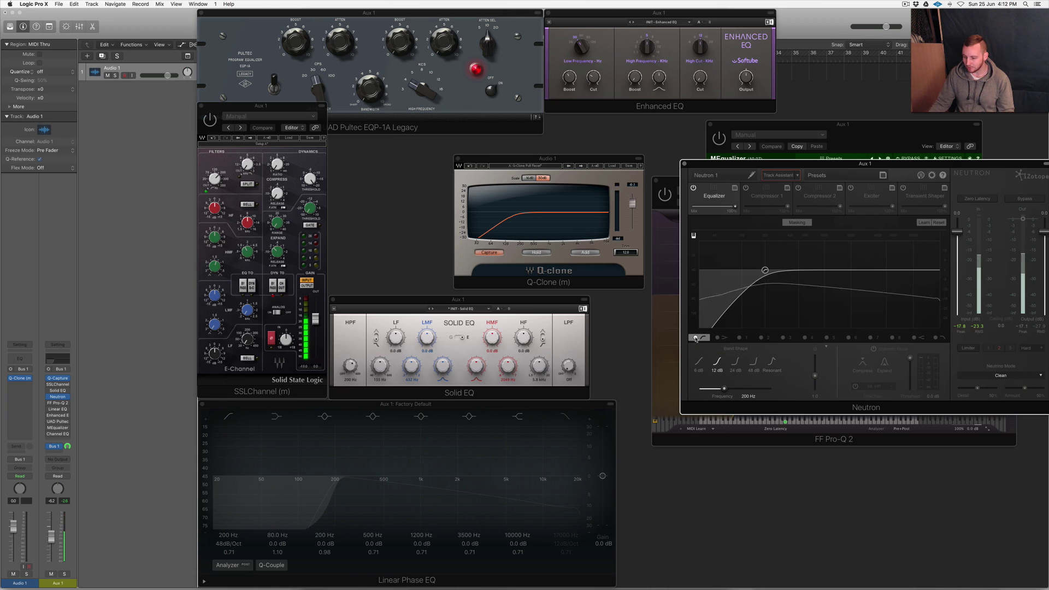
pyautogui.click(725, 338)
pyautogui.click(726, 340)
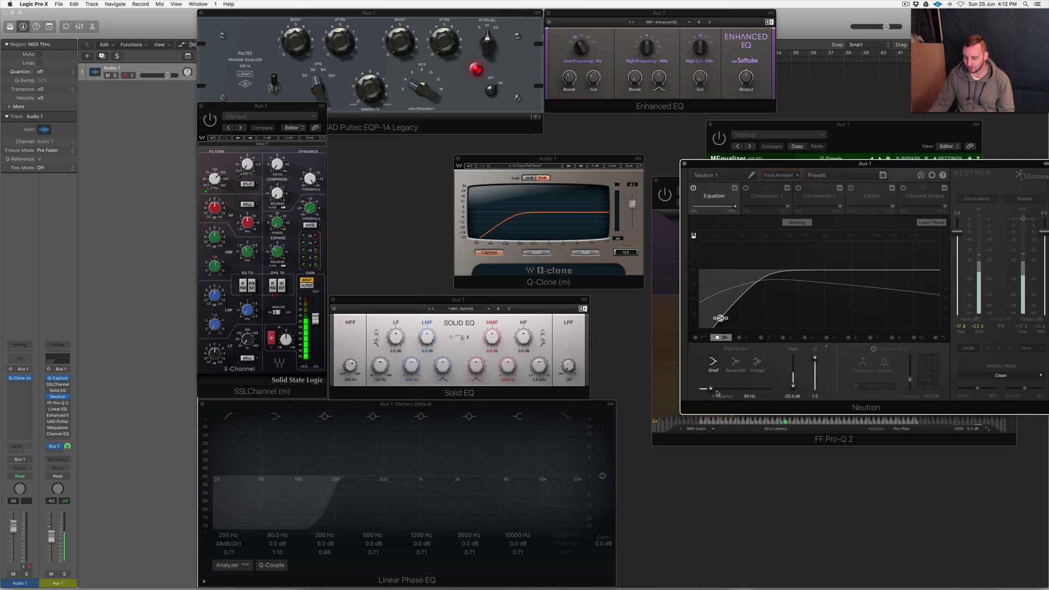
# - Raise the low shelf frequency slightly, reselect the 200 Hz high-pass band, and close Neutron
pyautogui.moveTo(712, 389); pyautogui.dragTo(717, 391)
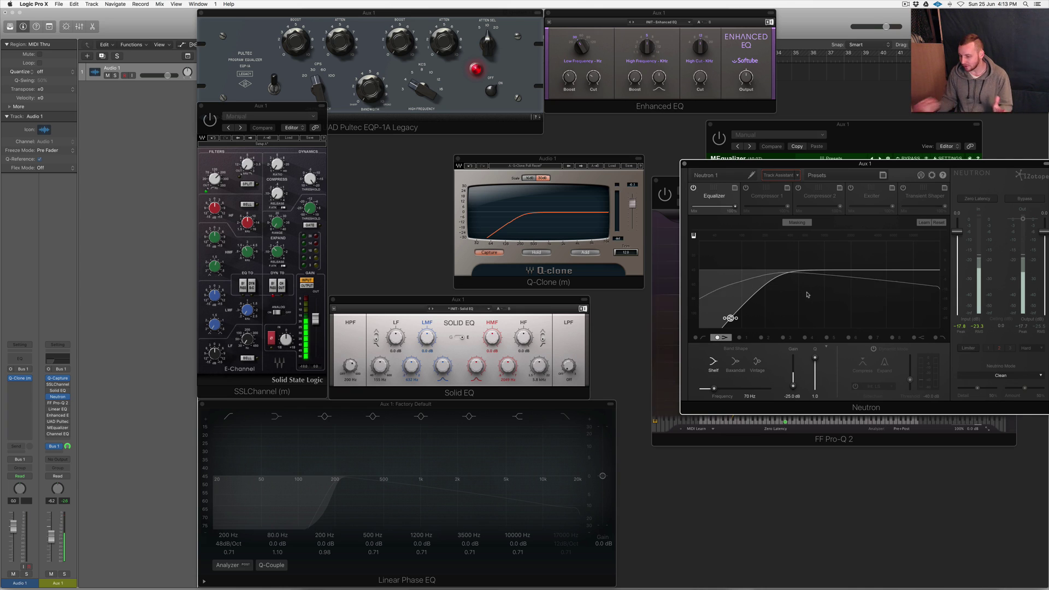
pyautogui.click(696, 338)
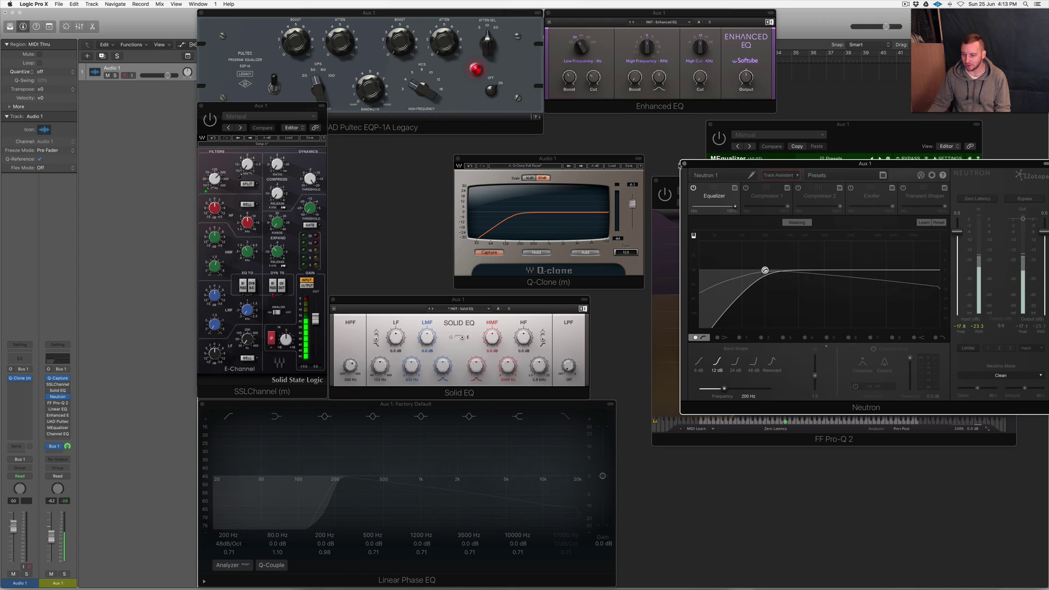
pyautogui.click(776, 432)
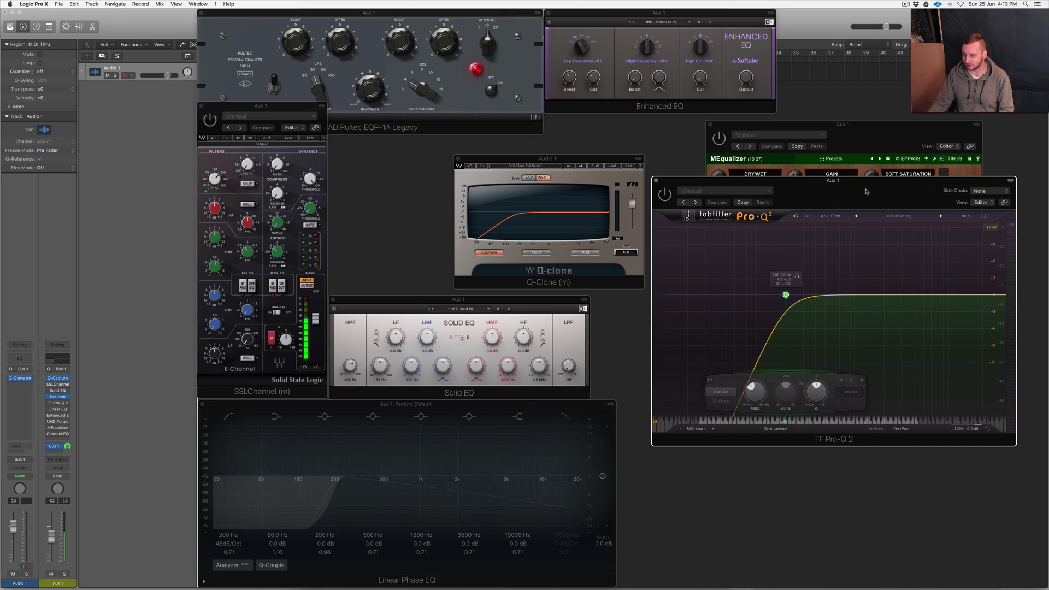
# - Set FF Pro-Q 2 to Linear Phase processing and start playback
pyautogui.click(773, 430)
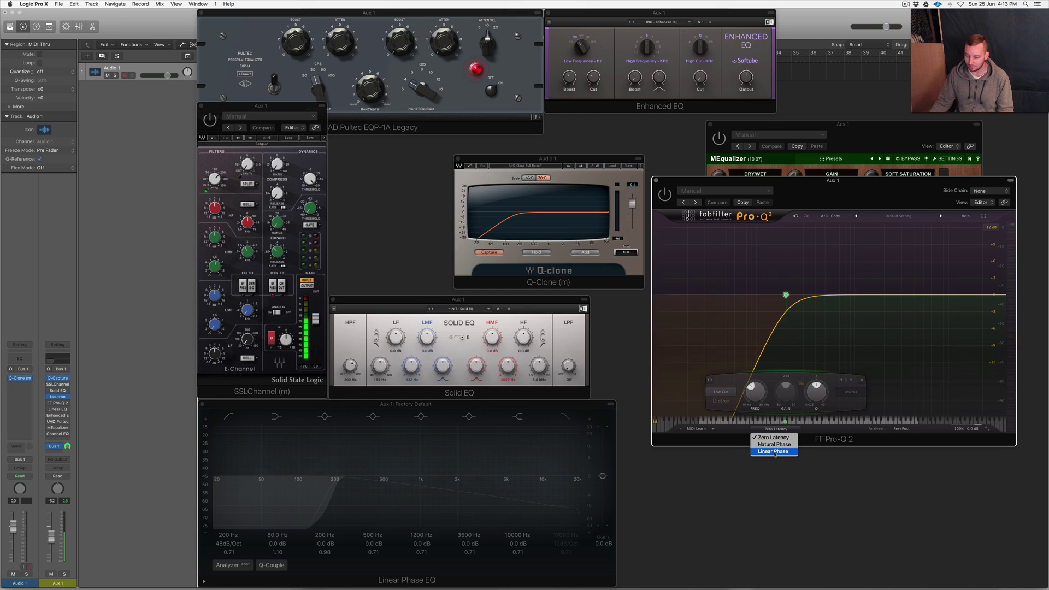
pyautogui.click(774, 453)
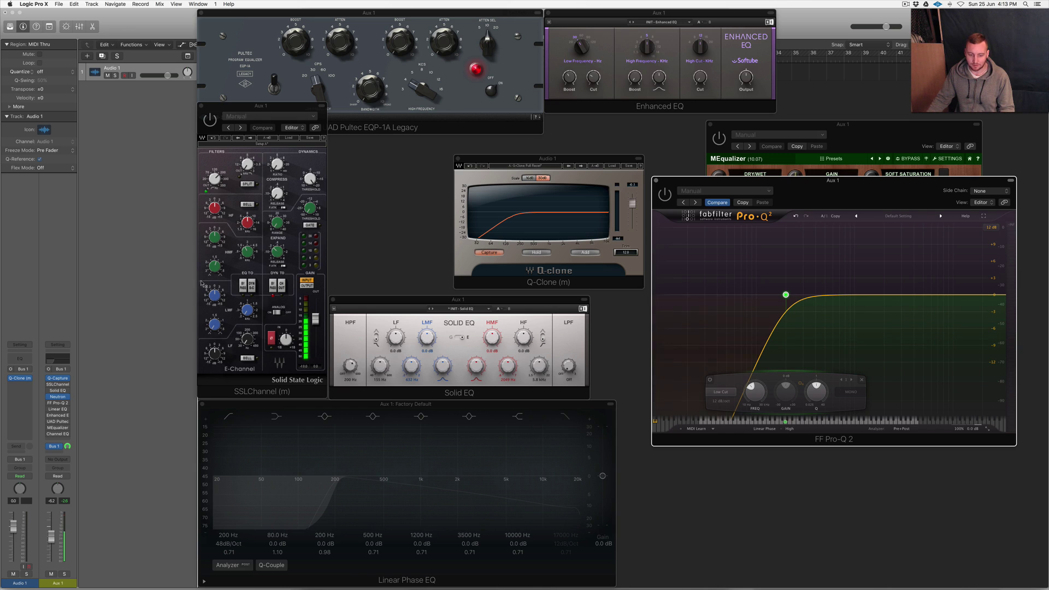
pyautogui.press('space')
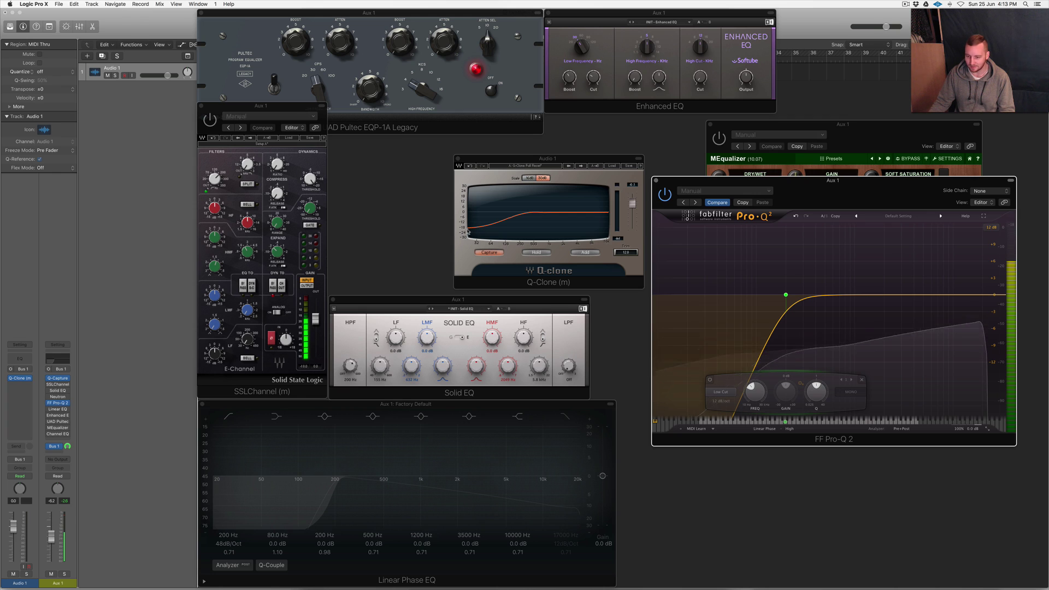
pyautogui.click(722, 402)
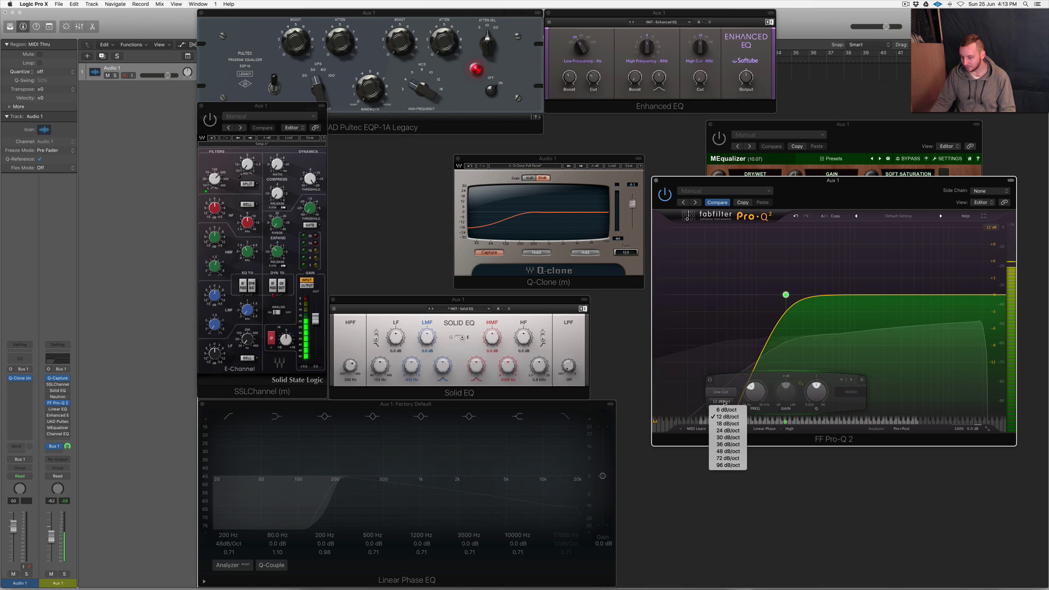
pyautogui.click(732, 424)
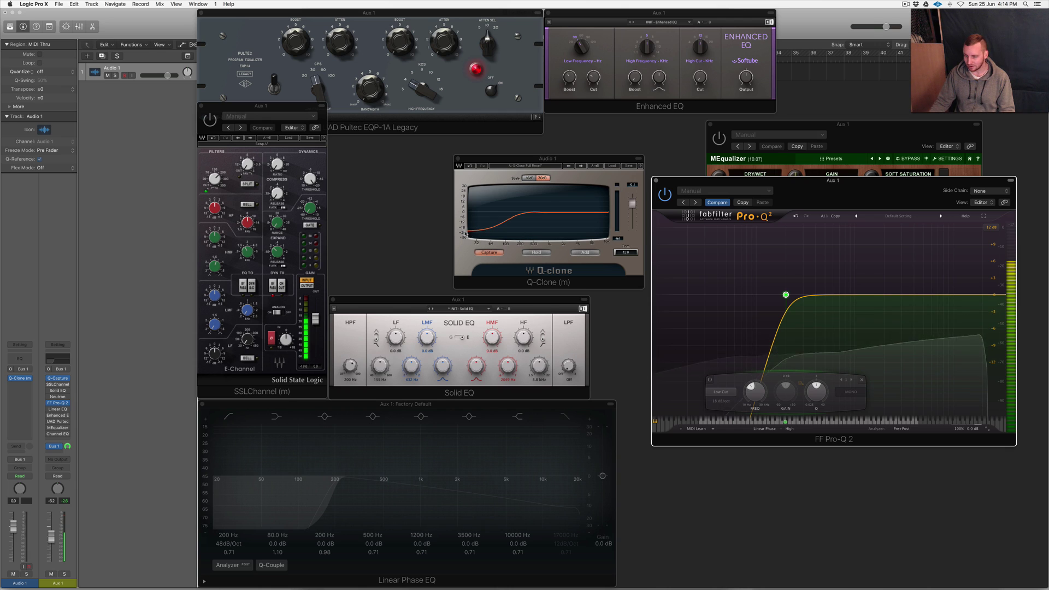
pyautogui.click(730, 402)
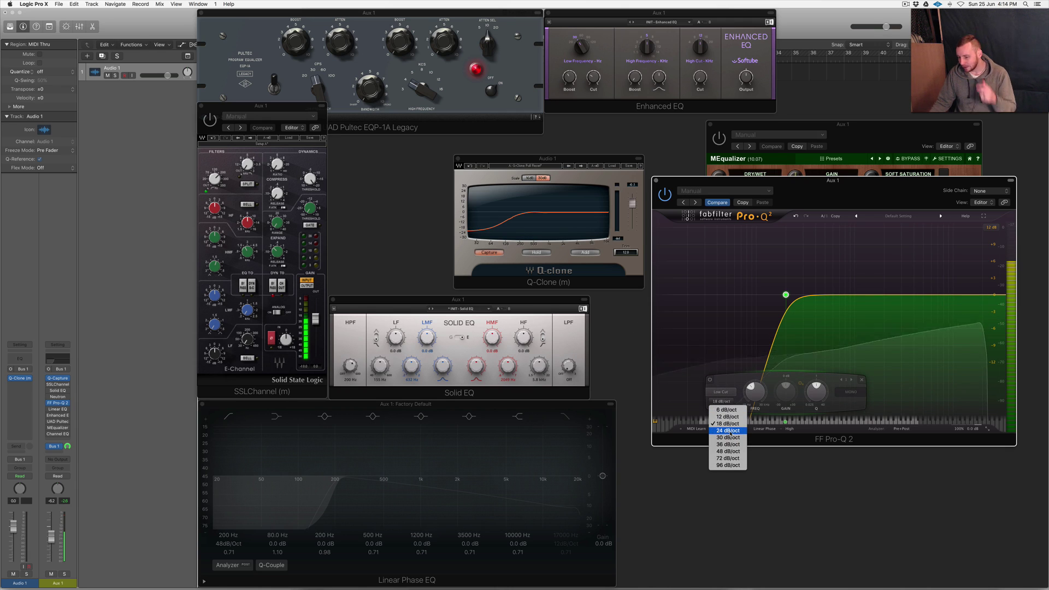
pyautogui.click(727, 418)
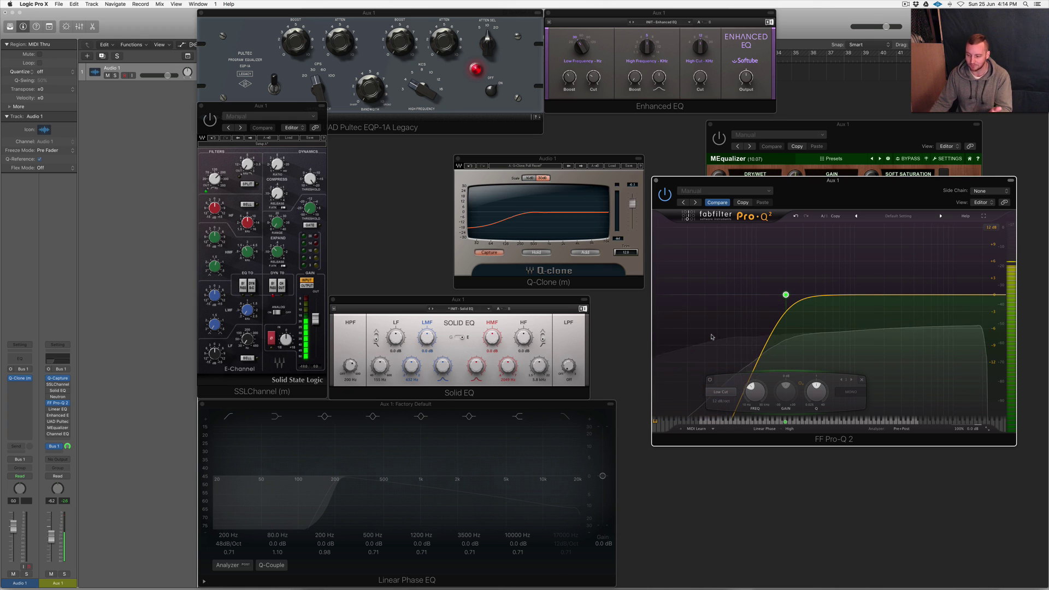
# - Change FF Pro-Q 2's processing mode from Linear Phase to Zero Latency, keeping the 200 Hz low-cut
pyautogui.click(765, 429)
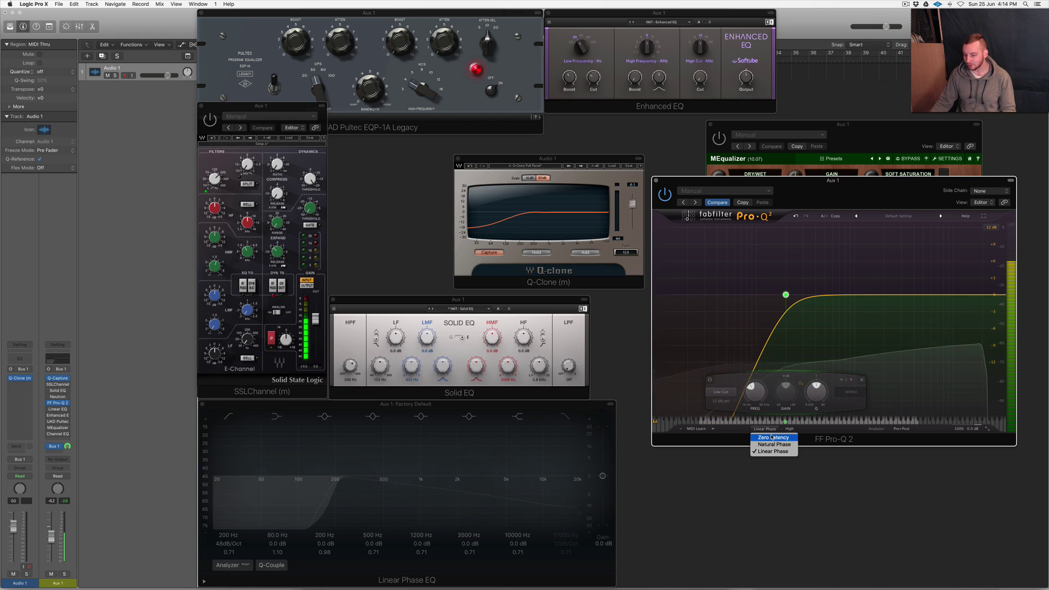
pyautogui.click(770, 436)
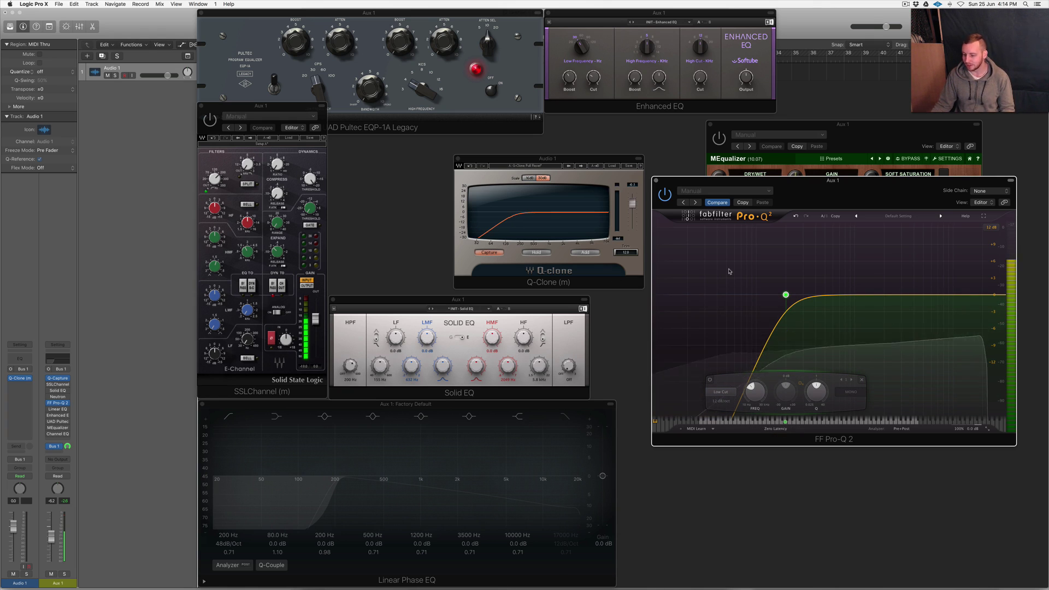